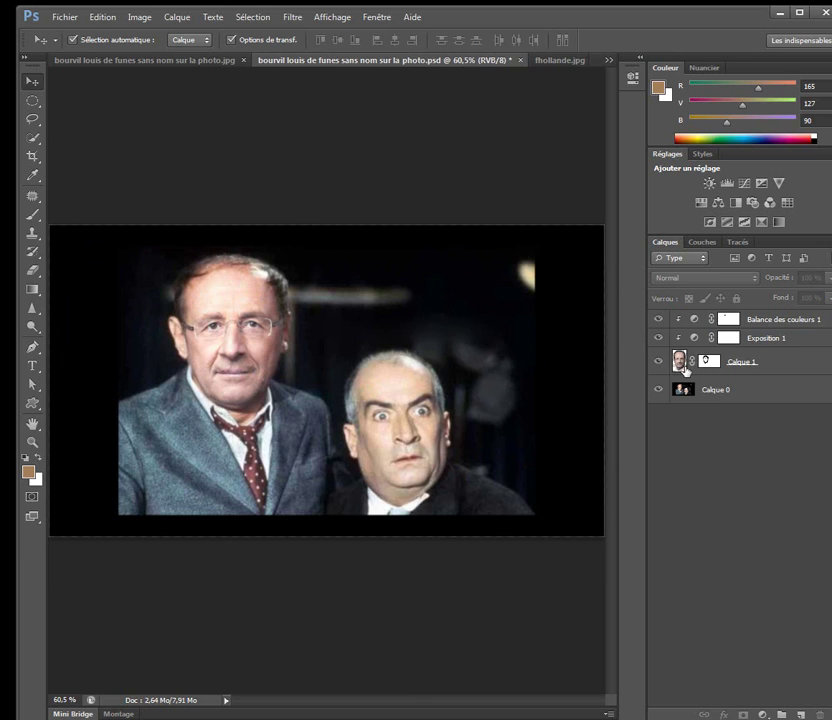
Examine the finished composite by toggling Calque 1 and Calque 0 and selecting the layer mask of Calque 1
{"action": "left_click", "coordinate": [659, 363]}
{"action": "left_click", "coordinate": [659, 363]}
{"action": "left_click", "coordinate": [659, 391]}
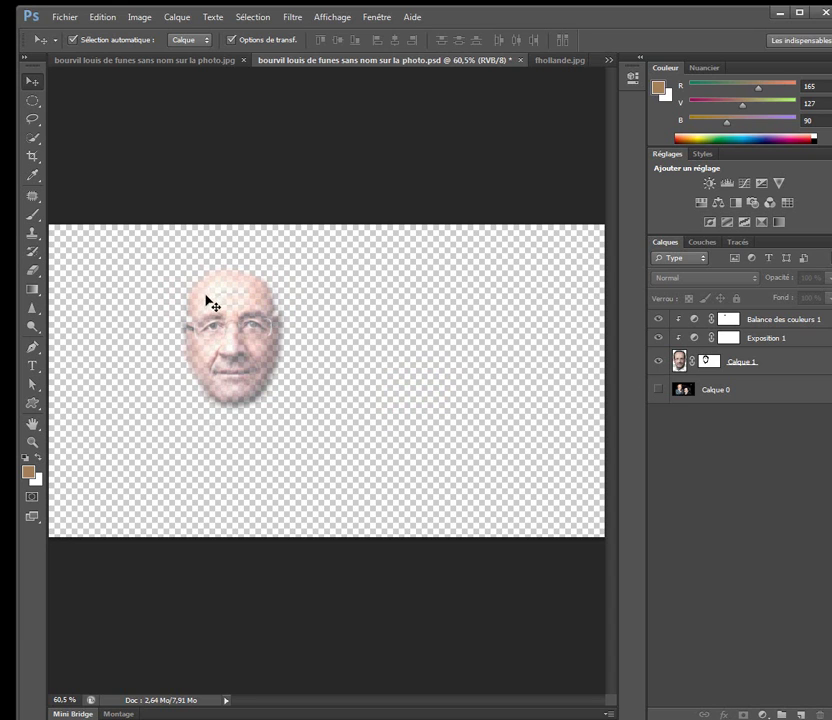
{"action": "left_click", "coordinate": [710, 362]}
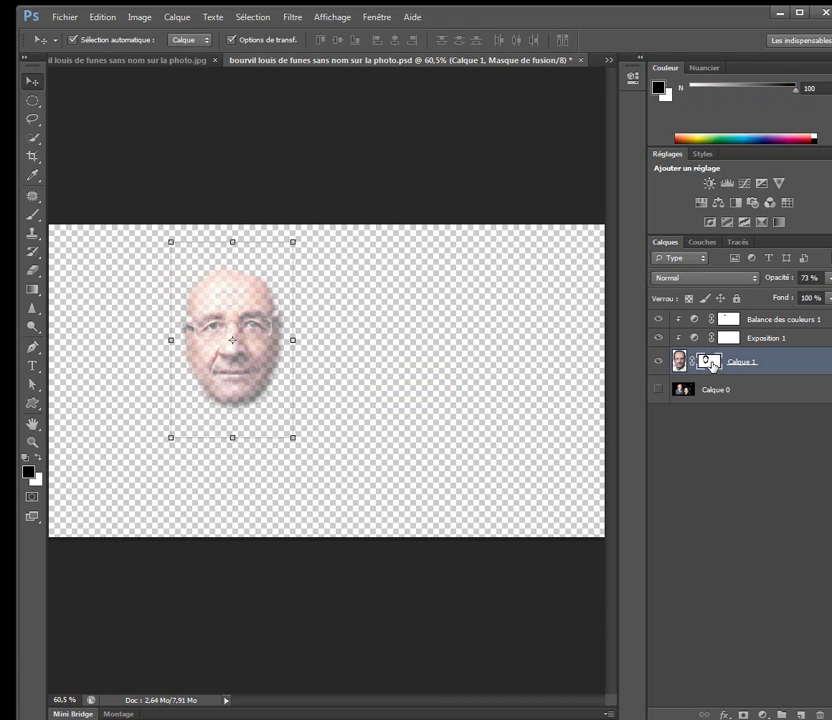
{"action": "left_click", "coordinate": [659, 391]}
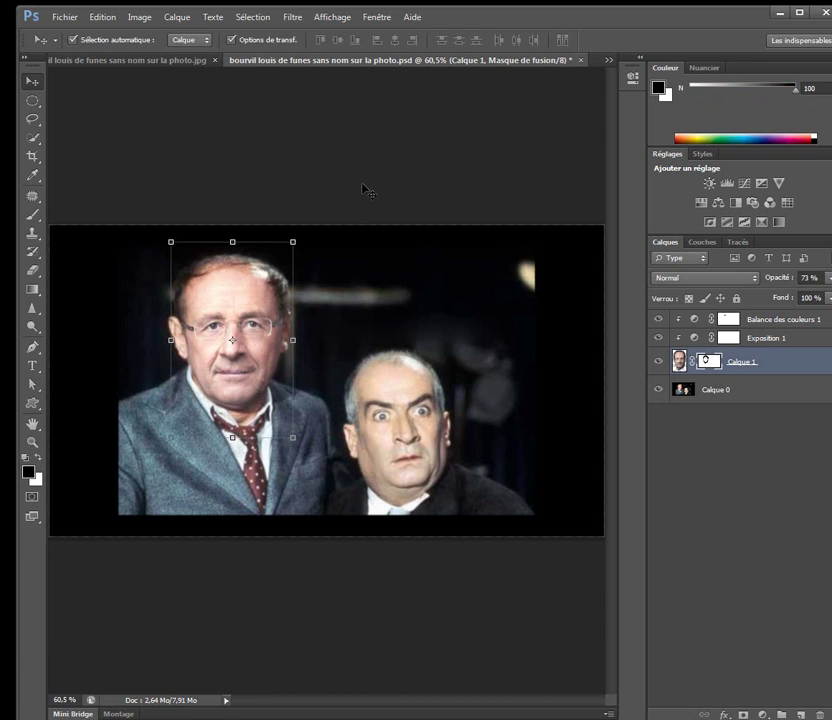
Copy the selected head from fhollande.jpg and paste it into bourvil louis de funes sans nom sur la photo.jpg
{"action": "left_click", "coordinate": [149, 62]}
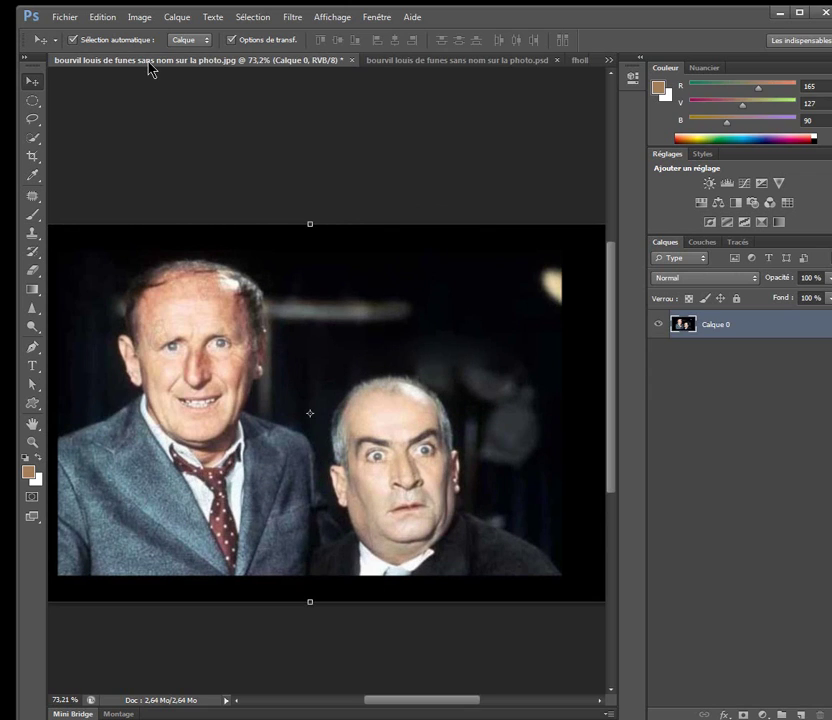
{"action": "left_click", "coordinate": [581, 62]}
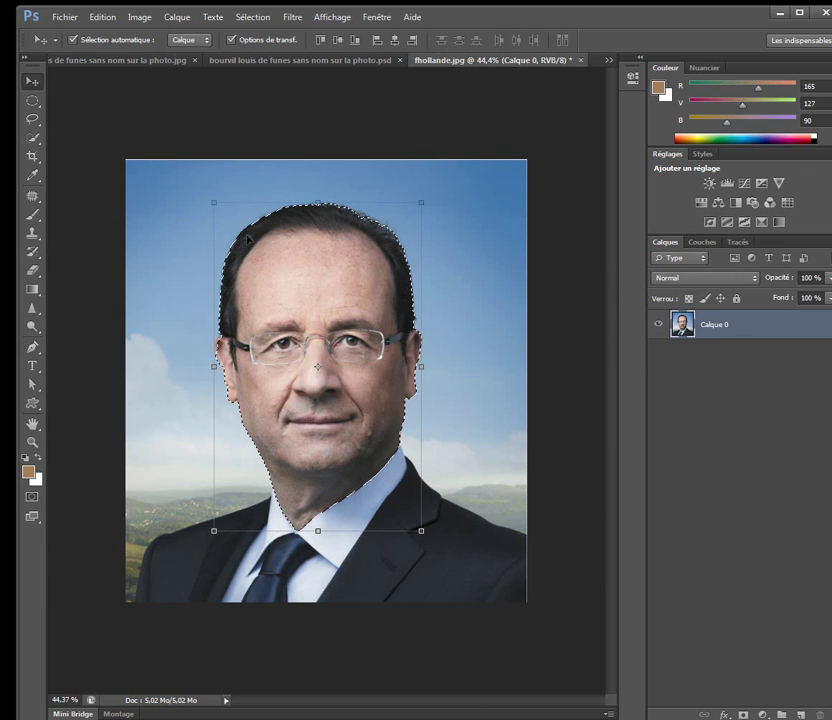
{"action": "left_click", "coordinate": [33, 137]}
{"action": "left_click", "coordinate": [106, 141]}
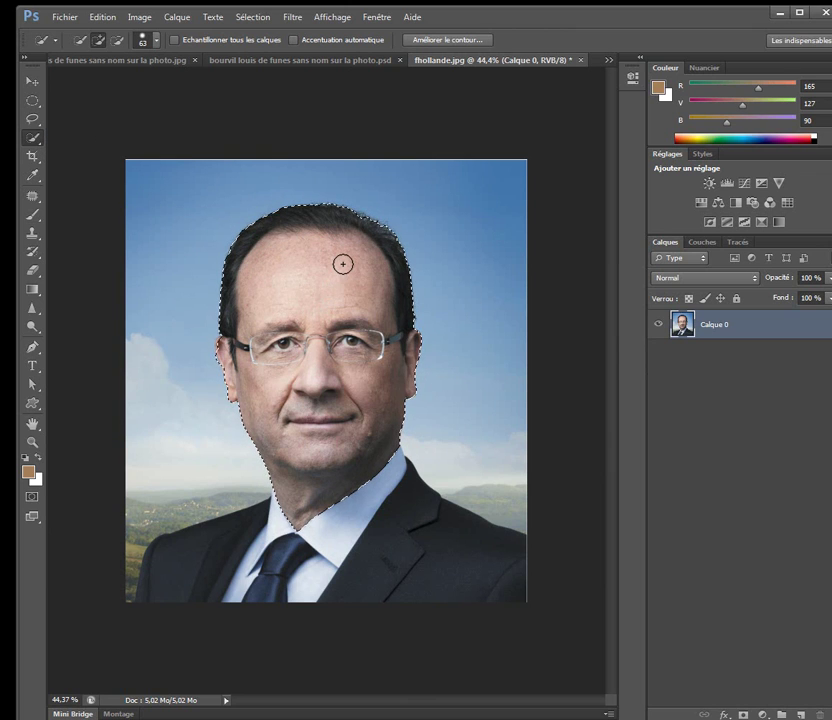
{"action": "left_click", "coordinate": [104, 17]}
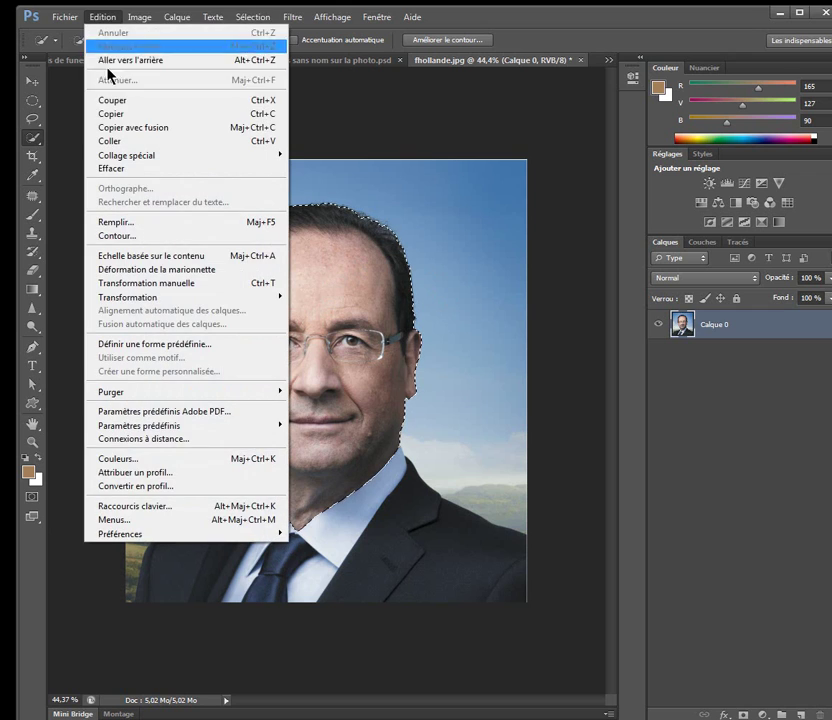
{"action": "left_click", "coordinate": [140, 111]}
{"action": "left_click", "coordinate": [122, 62]}
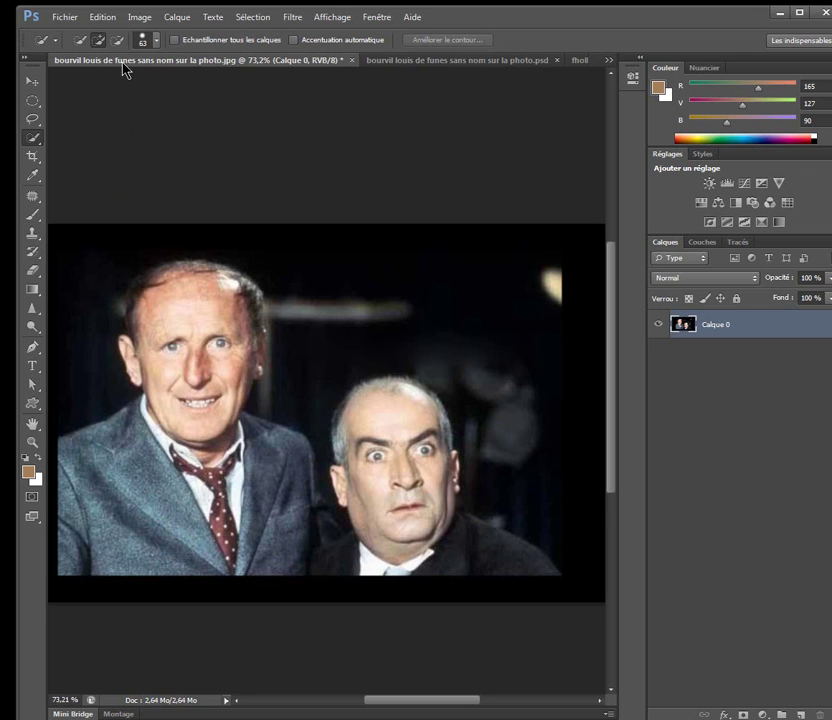
{"action": "left_click", "coordinate": [102, 17]}
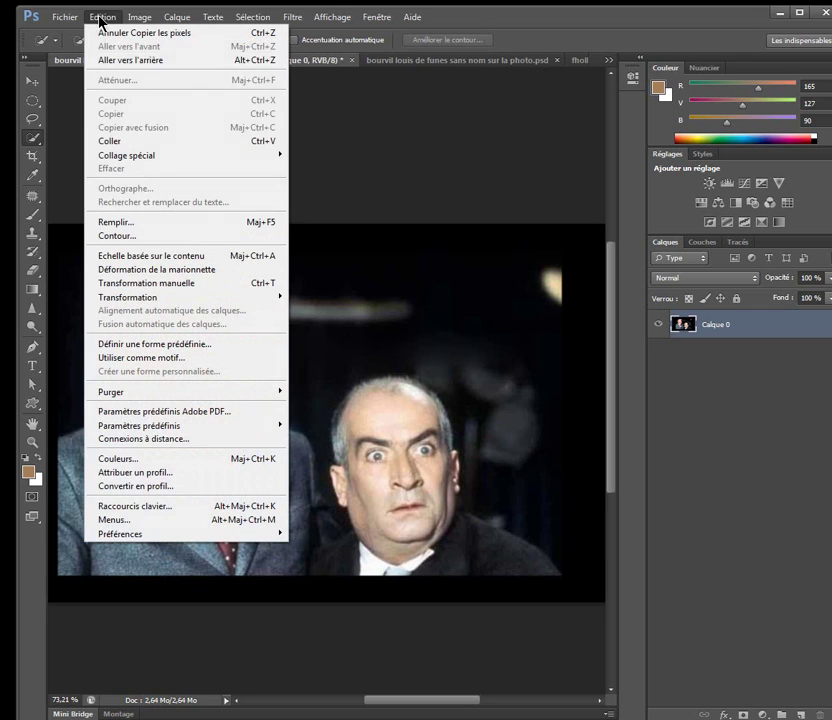
{"action": "left_click", "coordinate": [123, 139]}
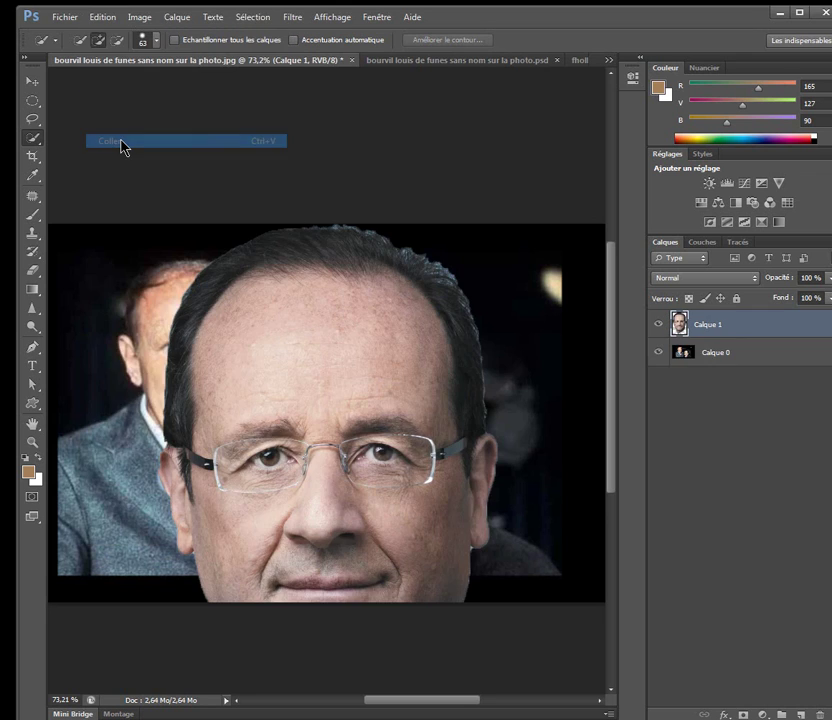
Scale the pasted head to about 43 % and place it over the face of the man in the blue-grey jacket
{"action": "left_click", "coordinate": [33, 81]}
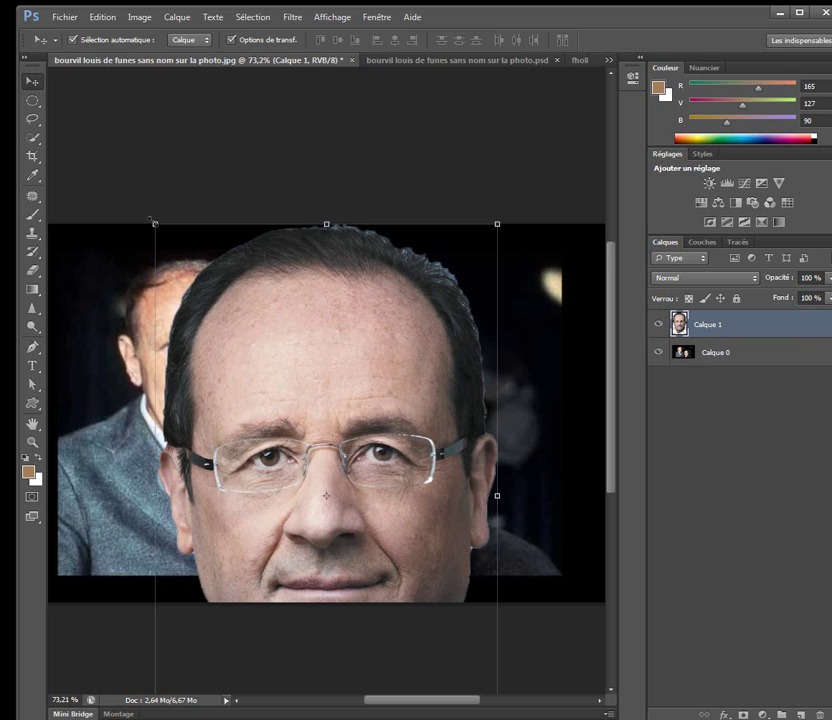
{"action": "left_click_drag", "start_coordinate": [153, 221], "coordinate": [269, 403]}
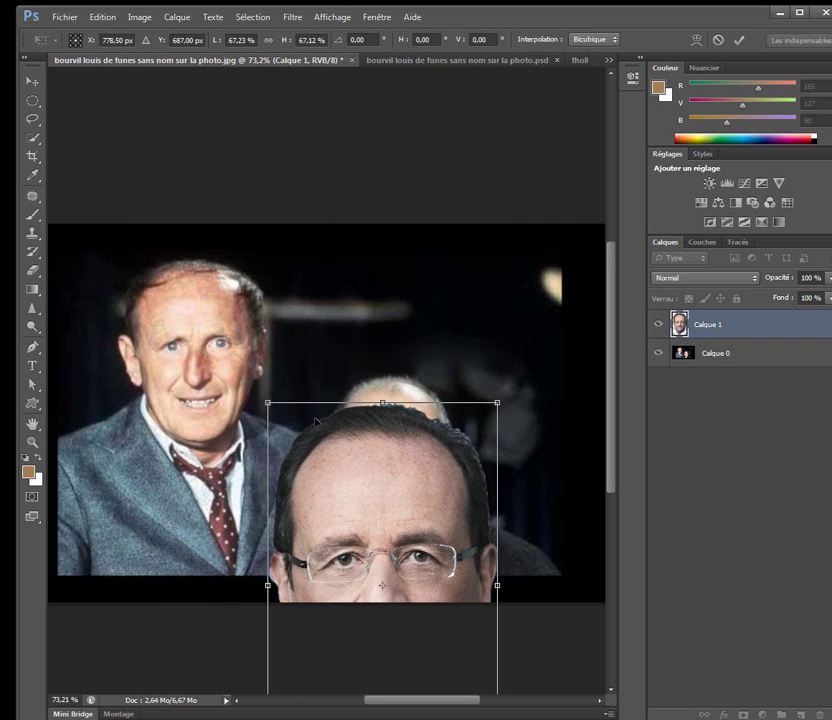
{"action": "left_click_drag", "start_coordinate": [355, 473], "coordinate": [299, 312]}
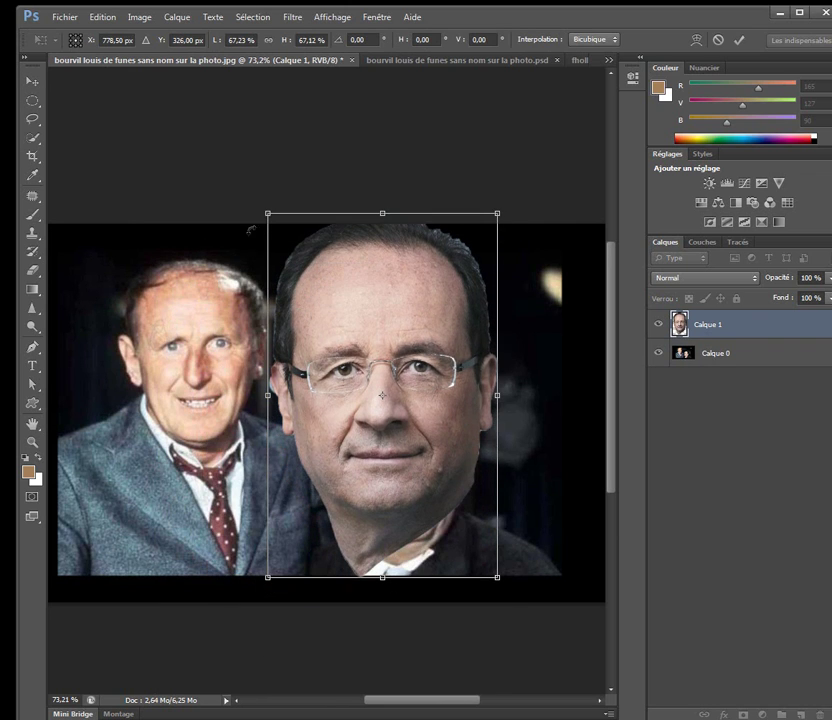
{"action": "left_click_drag", "start_coordinate": [273, 215], "coordinate": [336, 301]}
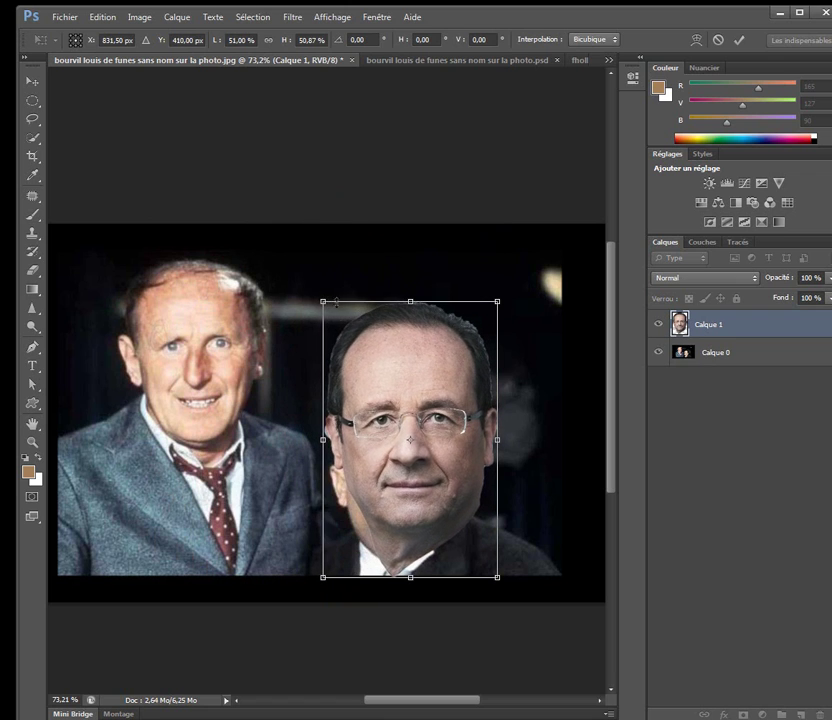
{"action": "left_click_drag", "start_coordinate": [358, 348], "coordinate": [302, 294]}
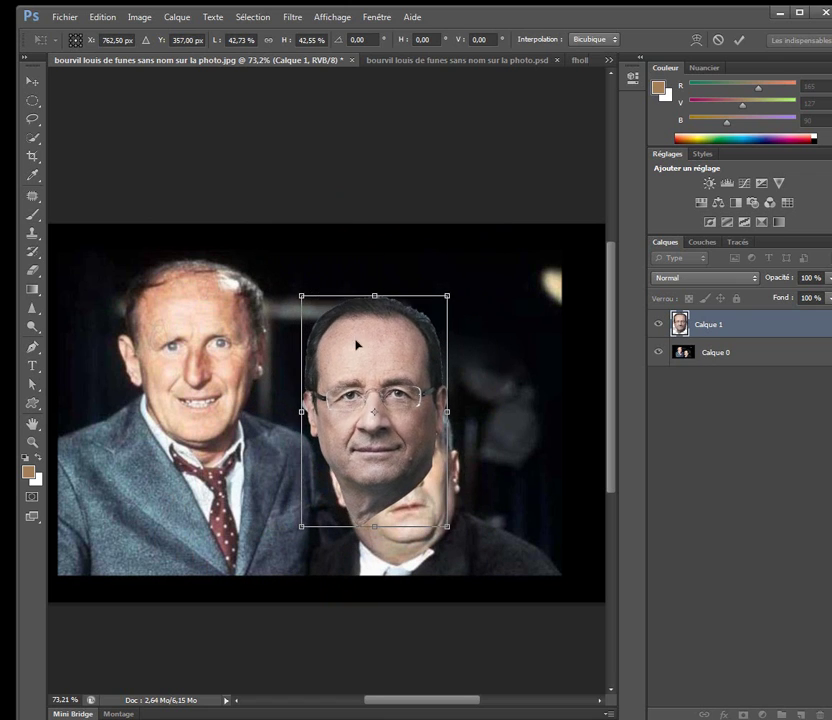
{"action": "left_click_drag", "start_coordinate": [318, 335], "coordinate": [184, 302]}
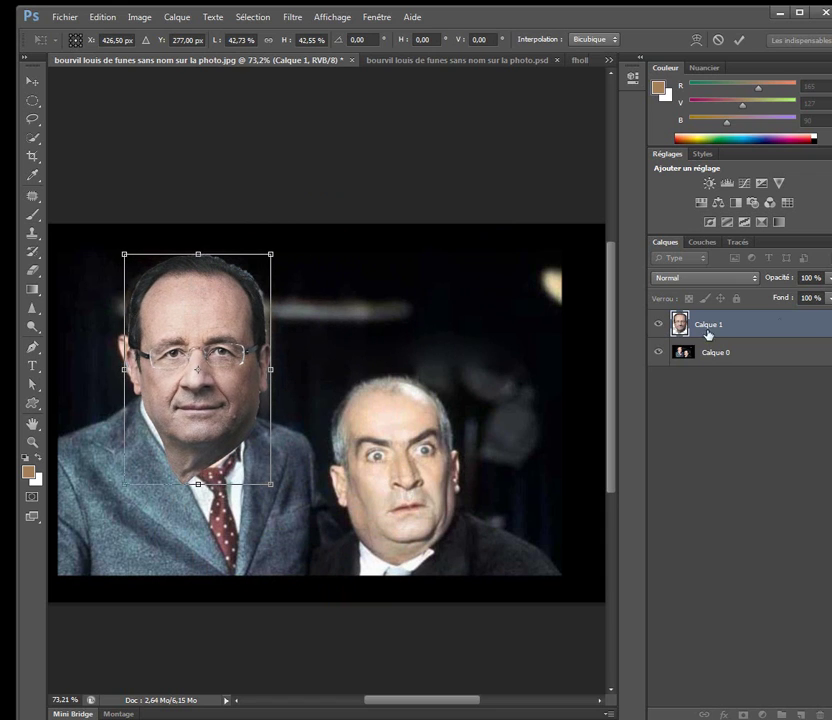
Set Calque 1's opacity to 66 %, align the pasted face with the one beneath, and apply the transformation
{"action": "left_click", "coordinate": [830, 282]}
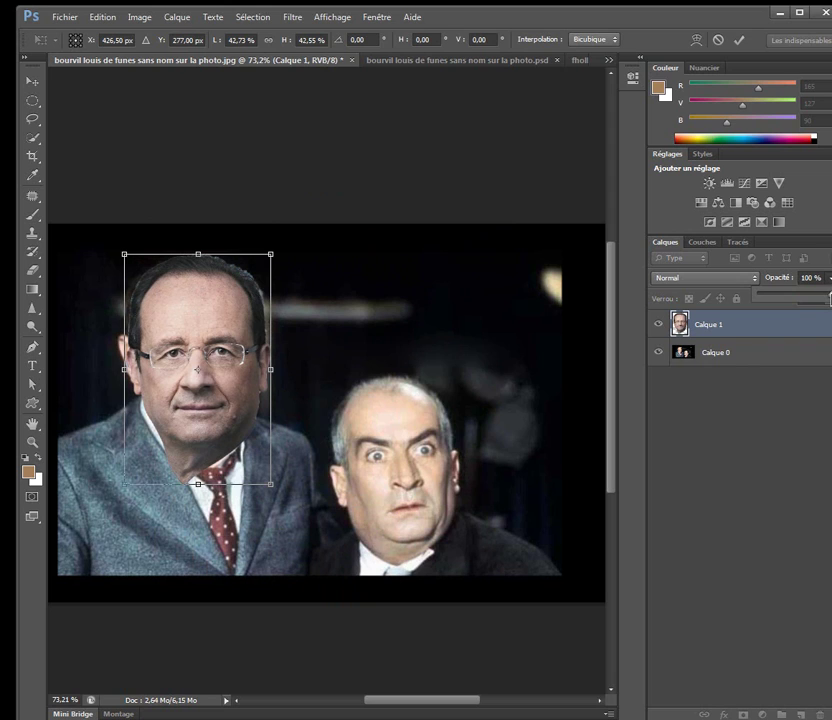
{"action": "left_click_drag", "start_coordinate": [827, 300], "coordinate": [805, 294]}
{"action": "left_click_drag", "start_coordinate": [236, 325], "coordinate": [220, 318]}
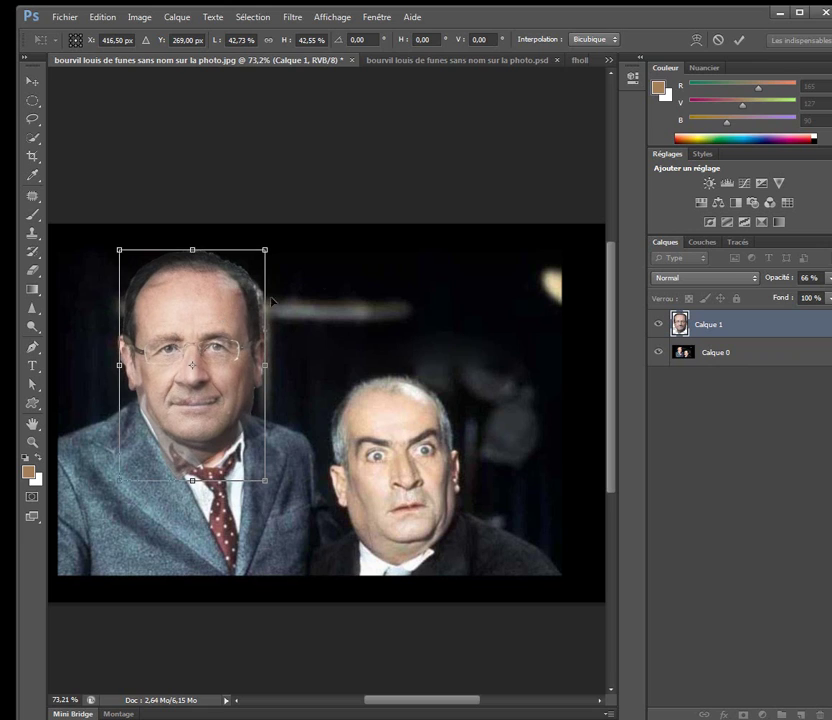
{"action": "left_click", "coordinate": [738, 40]}
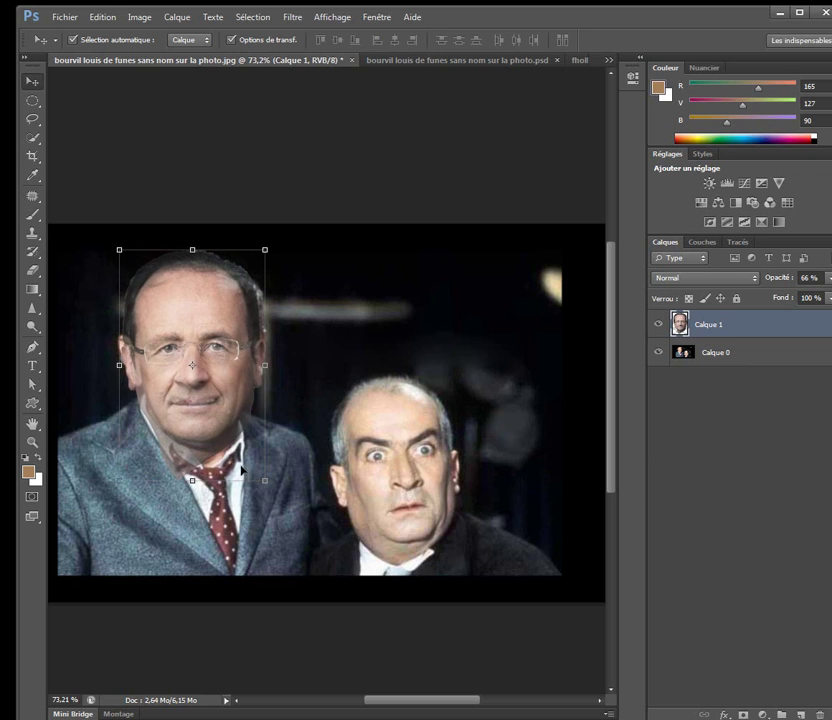
Hide the background photo layer Calque 0 and set Calque 1's opacity to 87 %
{"action": "left_click", "coordinate": [658, 353]}
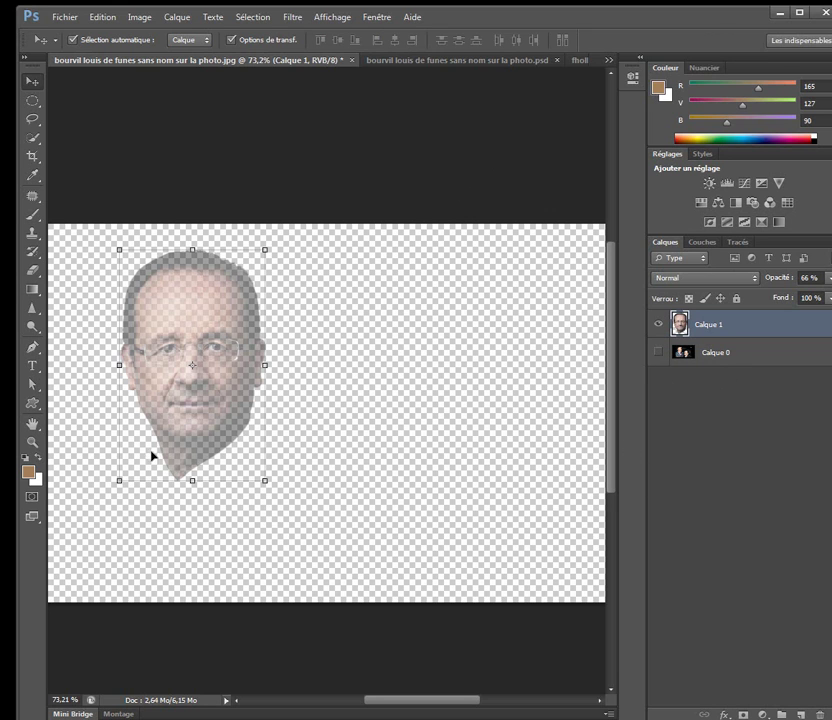
{"action": "left_click", "coordinate": [829, 279]}
{"action": "left_click_drag", "start_coordinate": [808, 300], "coordinate": [823, 298]}
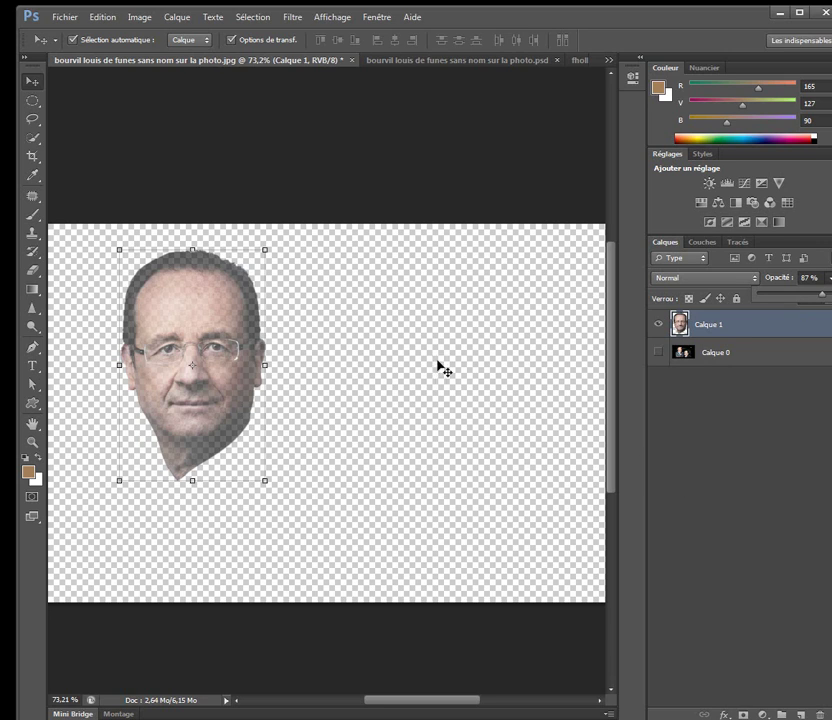
{"action": "left_click", "coordinate": [767, 333]}
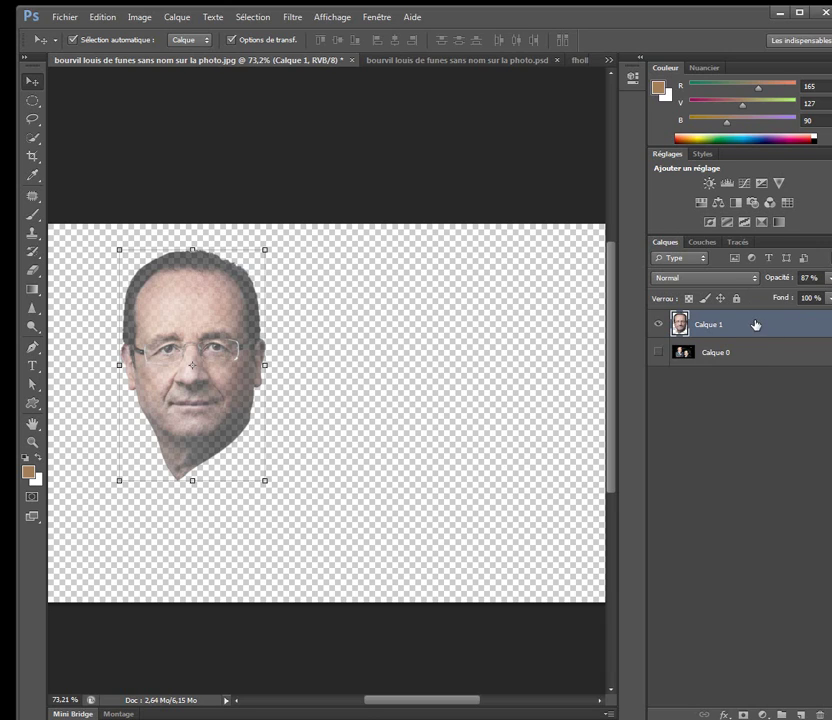
Add a layer mask to Calque 1 and paint out the neck below the chin with a black 30 px brush
{"action": "left_click", "coordinate": [740, 712]}
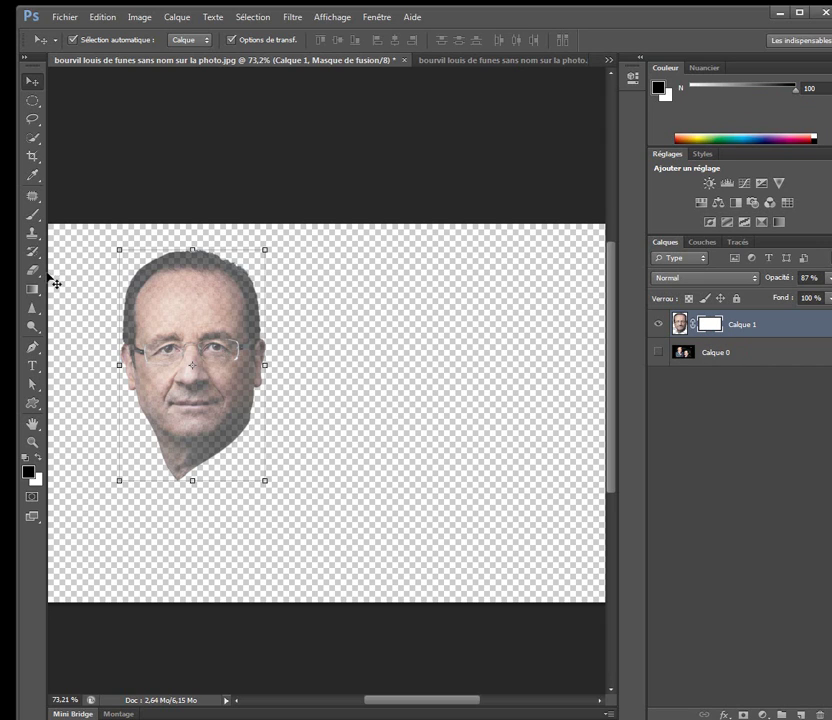
{"action": "left_click", "coordinate": [33, 215]}
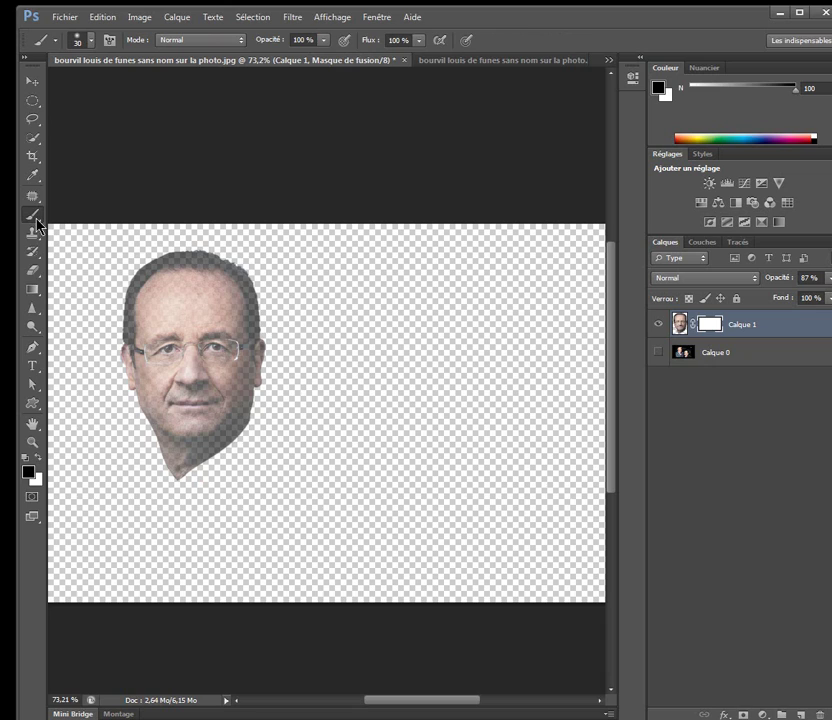
{"action": "left_click", "coordinate": [29, 470]}
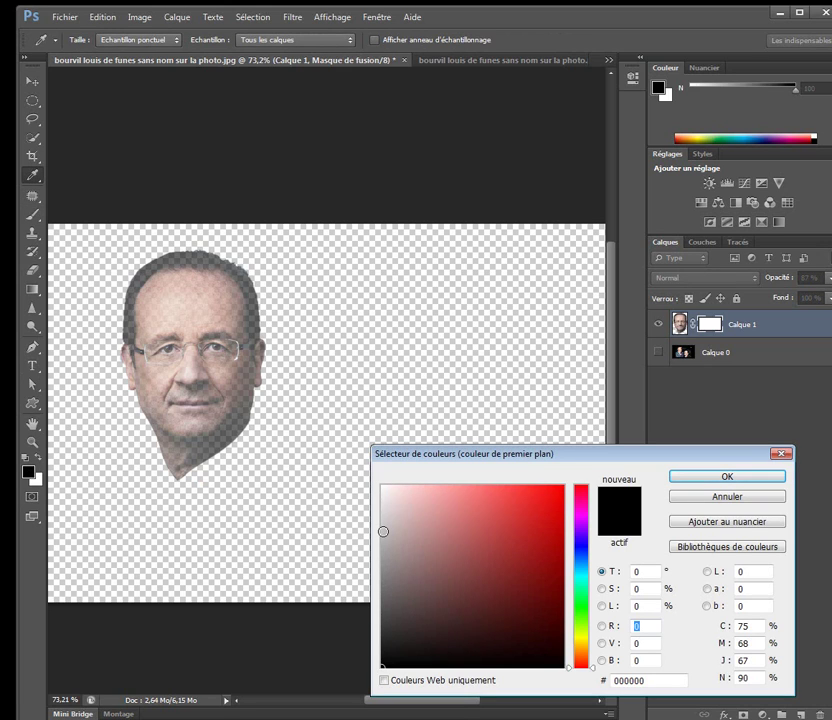
{"action": "left_click", "coordinate": [711, 477]}
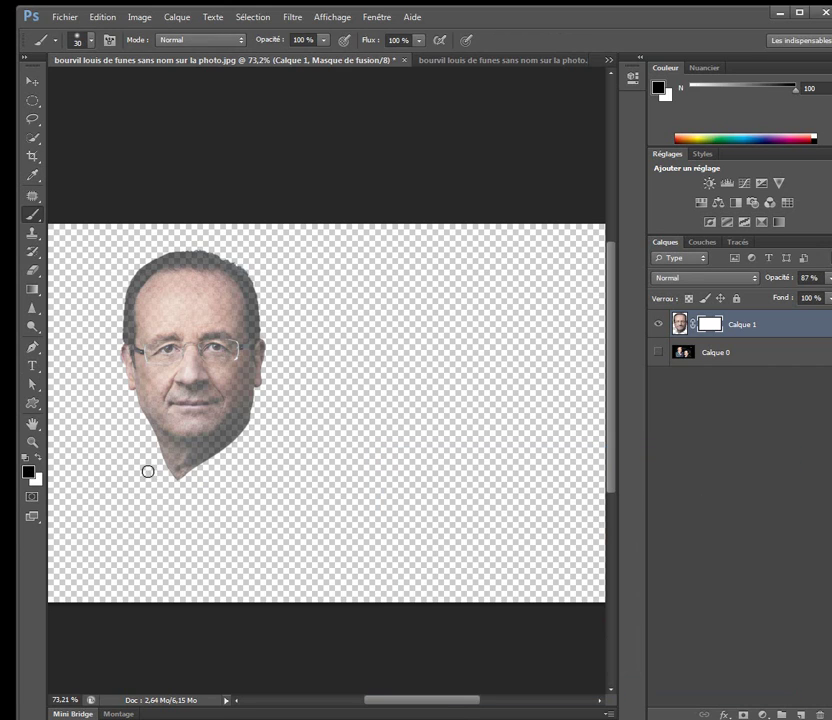
{"action": "mouse_move", "coordinate": [148, 471]}
{"action": "left_mouse_down"}
{"action": "mouse_move", "coordinate": [172, 477]}
{"action": "mouse_move", "coordinate": [184, 462]}
{"action": "mouse_move", "coordinate": [220, 456]}
{"action": "mouse_move", "coordinate": [169, 451]}
{"action": "mouse_move", "coordinate": [152, 440]}
{"action": "mouse_move", "coordinate": [195, 451]}
{"action": "mouse_move", "coordinate": [227, 442]}
{"action": "mouse_move", "coordinate": [256, 397]}
{"action": "mouse_move", "coordinate": [219, 442]}
{"action": "mouse_move", "coordinate": [195, 448]}
{"action": "mouse_move", "coordinate": [152, 440]}
{"action": "left_mouse_up"}
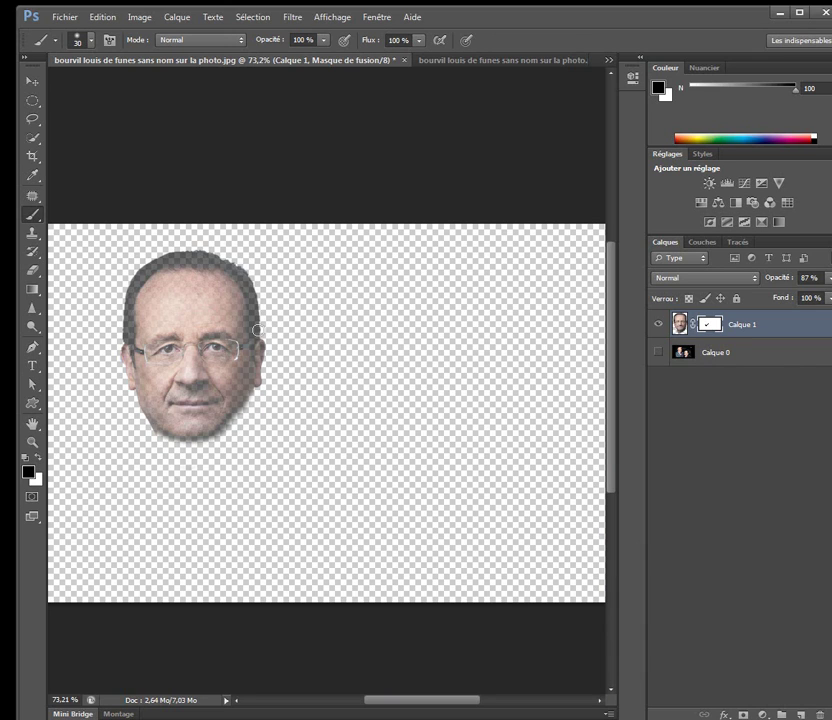
Mask out the hair around the head in black, restoring the overpainted forehead edge in white
{"action": "mouse_move", "coordinate": [257, 329]}
{"action": "left_mouse_down"}
{"action": "mouse_move", "coordinate": [243, 285]}
{"action": "mouse_move", "coordinate": [240, 320]}
{"action": "left_mouse_up"}
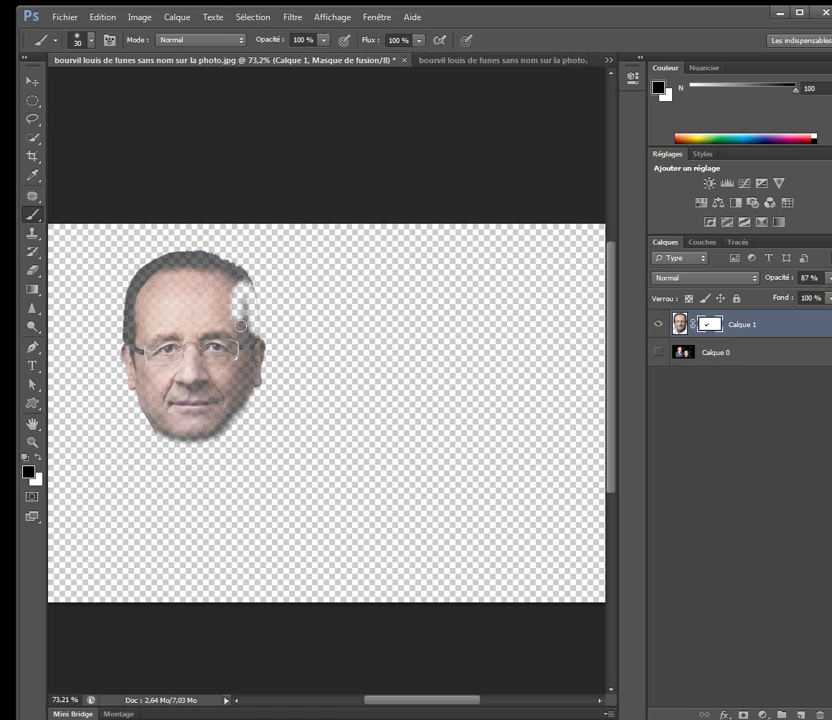
{"action": "left_click", "coordinate": [36, 458]}
{"action": "mouse_move", "coordinate": [235, 314]}
{"action": "left_mouse_down"}
{"action": "mouse_move", "coordinate": [232, 293]}
{"action": "mouse_move", "coordinate": [244, 329]}
{"action": "left_mouse_up"}
{"action": "left_click", "coordinate": [37, 457]}
{"action": "mouse_move", "coordinate": [254, 279]}
{"action": "left_mouse_down"}
{"action": "mouse_move", "coordinate": [262, 319]}
{"action": "mouse_move", "coordinate": [239, 268]}
{"action": "mouse_move", "coordinate": [197, 255]}
{"action": "mouse_move", "coordinate": [158, 261]}
{"action": "mouse_move", "coordinate": [139, 277]}
{"action": "mouse_move", "coordinate": [124, 335]}
{"action": "mouse_move", "coordinate": [131, 281]}
{"action": "mouse_move", "coordinate": [136, 286]}
{"action": "mouse_move", "coordinate": [157, 265]}
{"action": "mouse_move", "coordinate": [232, 271]}
{"action": "mouse_move", "coordinate": [251, 317]}
{"action": "left_mouse_up"}
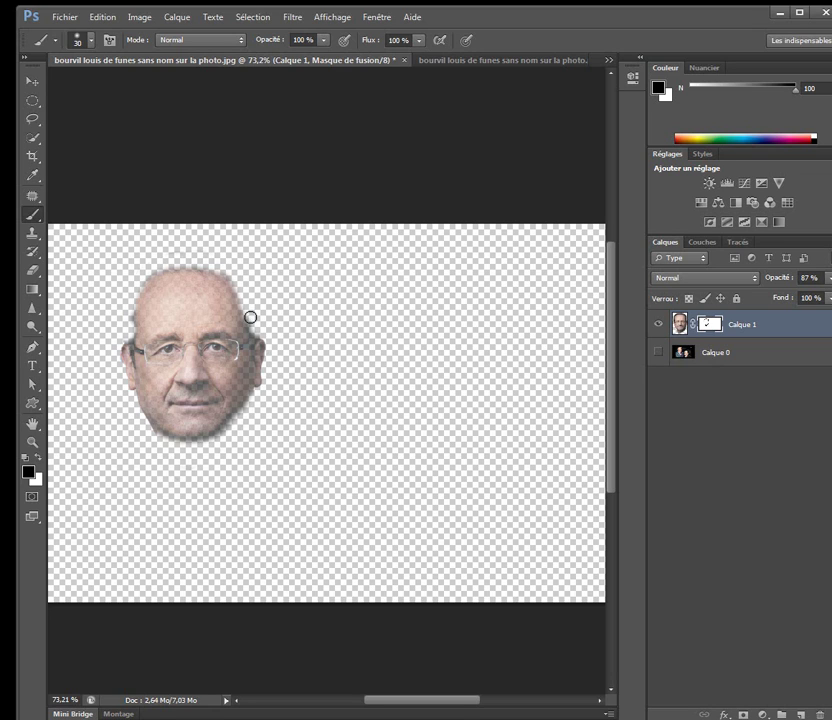
Show Calque 0 again and nudge the masked face slightly to fit the man's head
{"action": "left_click", "coordinate": [658, 352]}
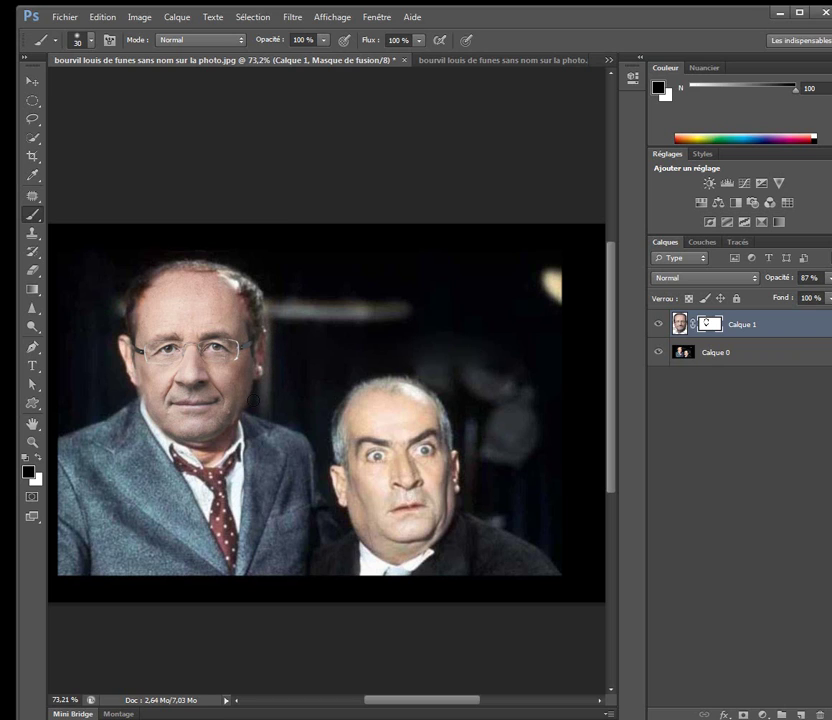
{"action": "left_click", "coordinate": [33, 81]}
{"action": "left_click_drag", "start_coordinate": [202, 436], "coordinate": [200, 434]}
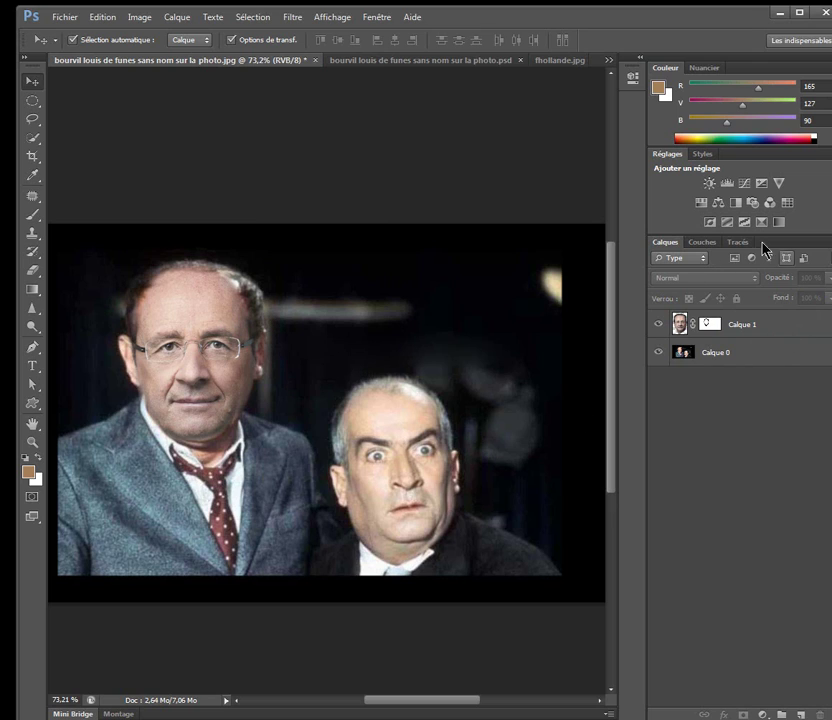
Add a Color Balance adjustment clipped to Calque 1 with Cyan-Rouge at +25, and compare against the original face
{"action": "left_click", "coordinate": [718, 206]}
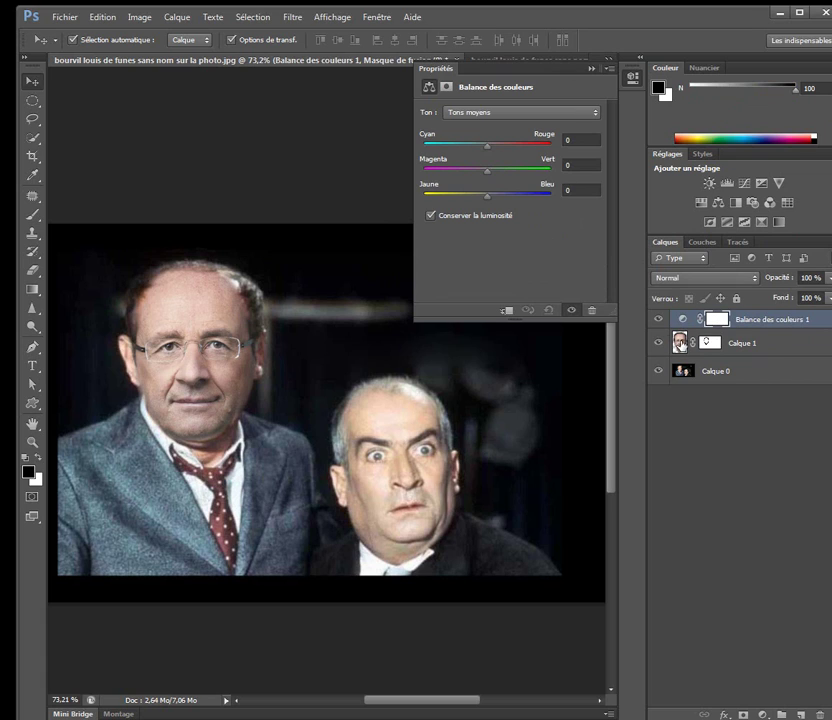
{"action": "left_click", "coordinate": [506, 314]}
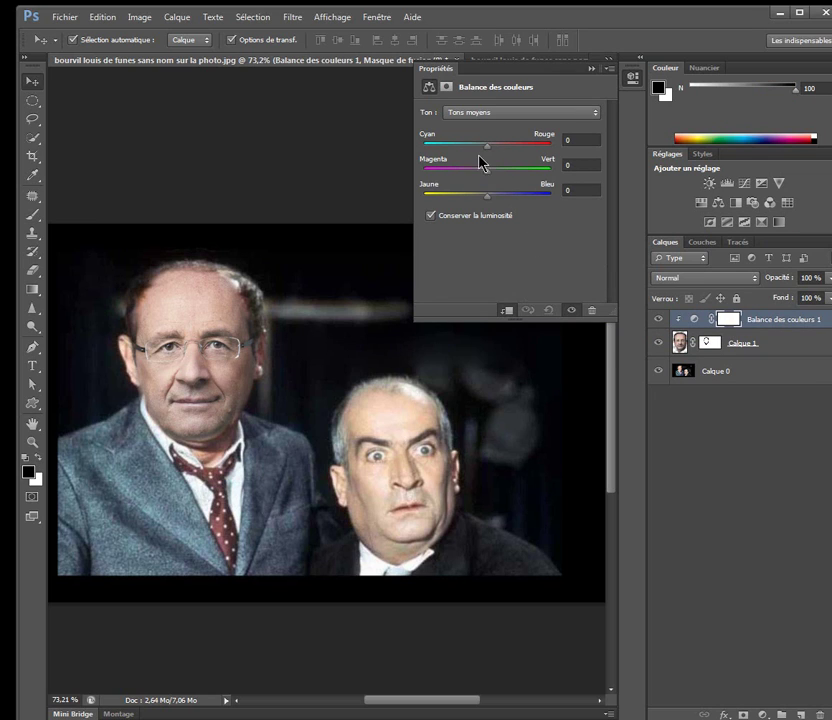
{"action": "left_click_drag", "start_coordinate": [488, 147], "coordinate": [504, 153]}
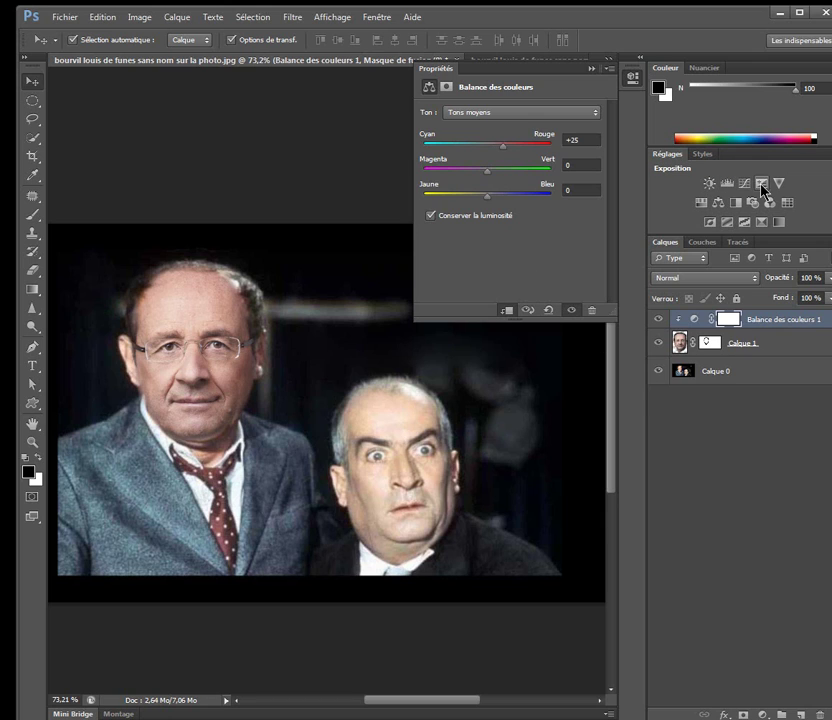
{"action": "left_click", "coordinate": [658, 344]}
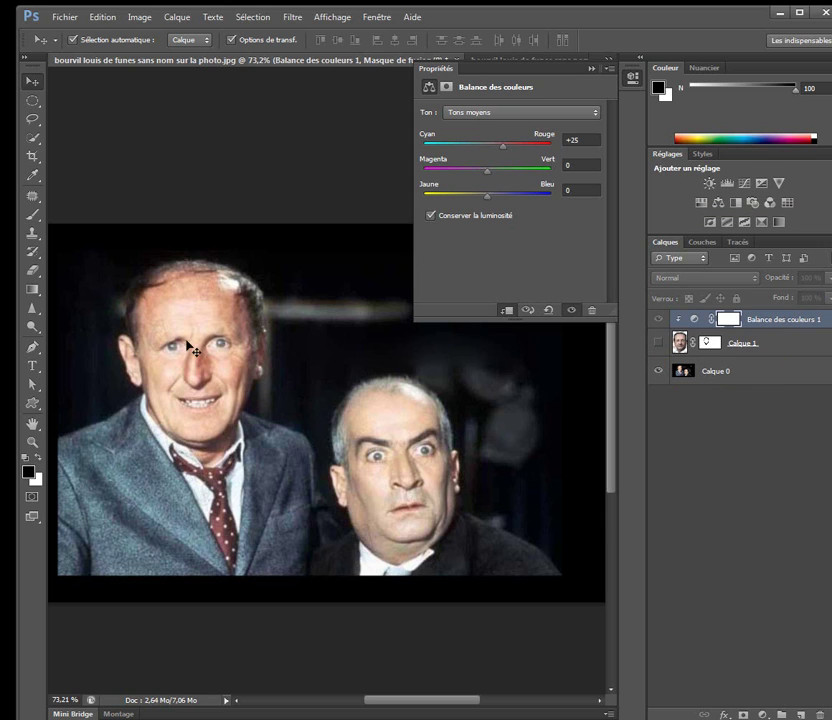
{"action": "left_click", "coordinate": [658, 344]}
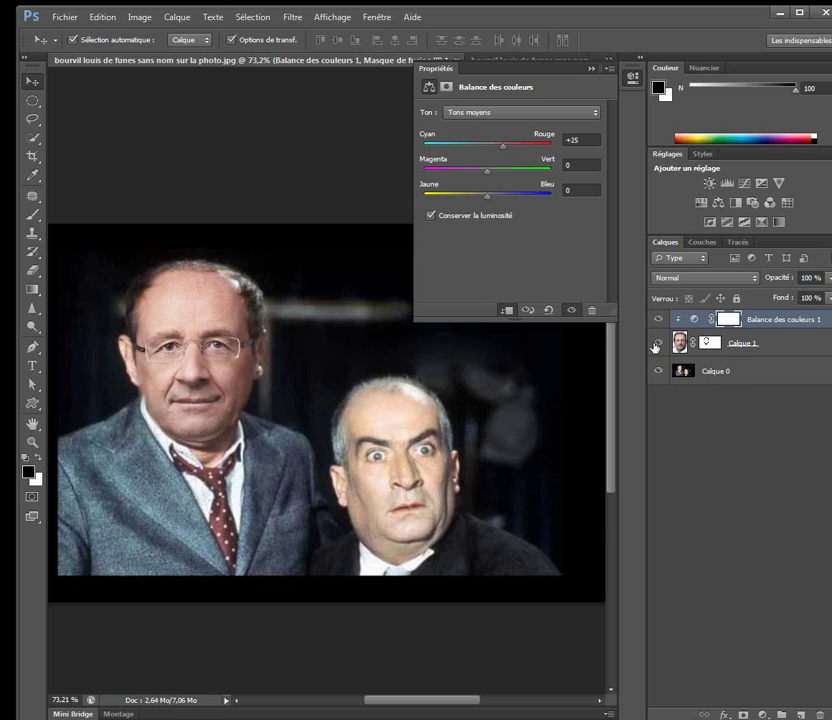
Add an Exposure adjustment clipped to the face layer and set its exposure to +0,83
{"action": "left_click", "coordinate": [762, 183]}
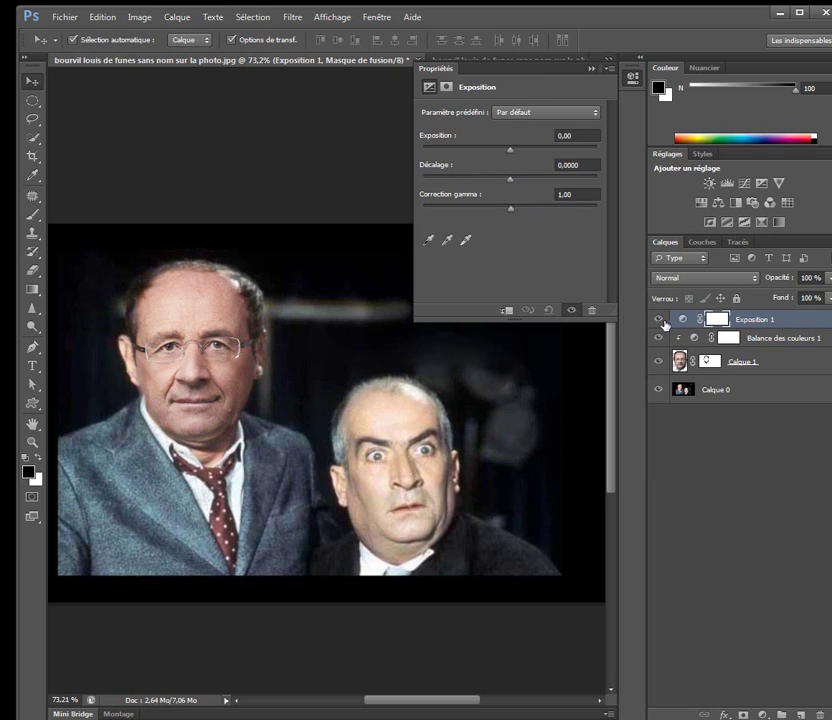
{"action": "left_click", "coordinate": [507, 310]}
{"action": "left_click", "coordinate": [680, 349], "text": "alt"}
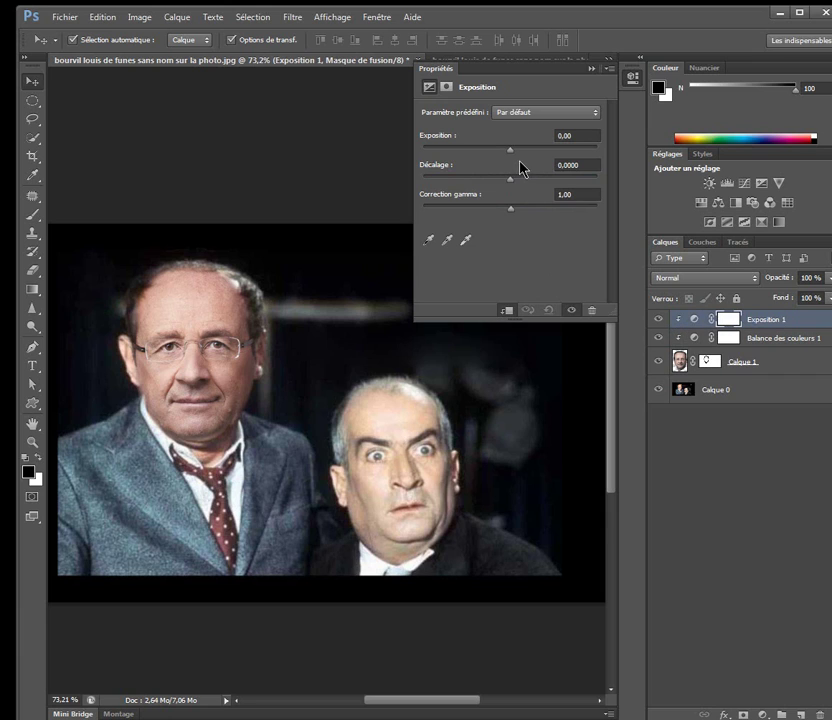
{"action": "left_click_drag", "start_coordinate": [511, 148], "coordinate": [521, 152]}
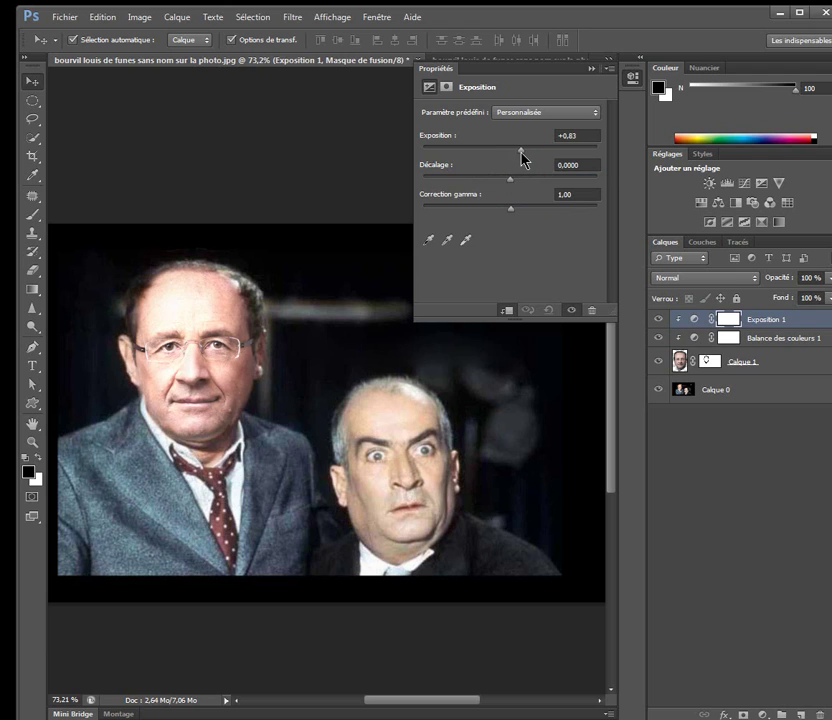